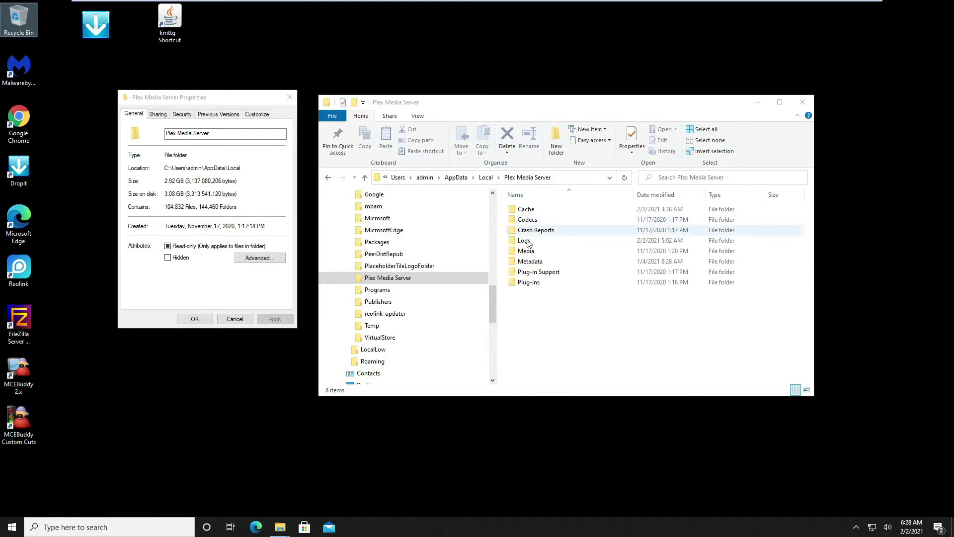
# Select the seven Plex folders from Codecs through Plug-ins and check the Send to menu without compressing.
pyautogui.click(525, 221)
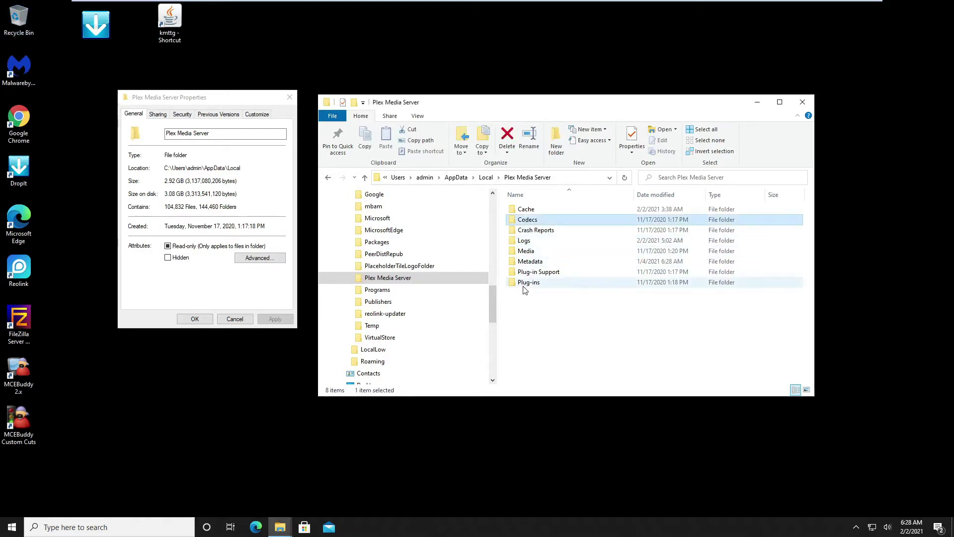
pyautogui.keyDown('shift'); pyautogui.click(524, 284); pyautogui.keyUp('shift')
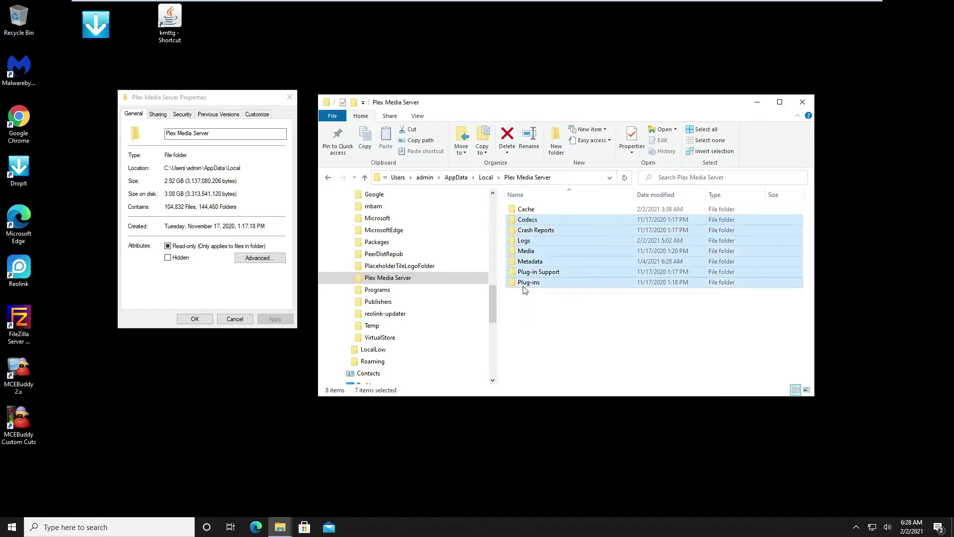
pyautogui.rightClick(522, 286)
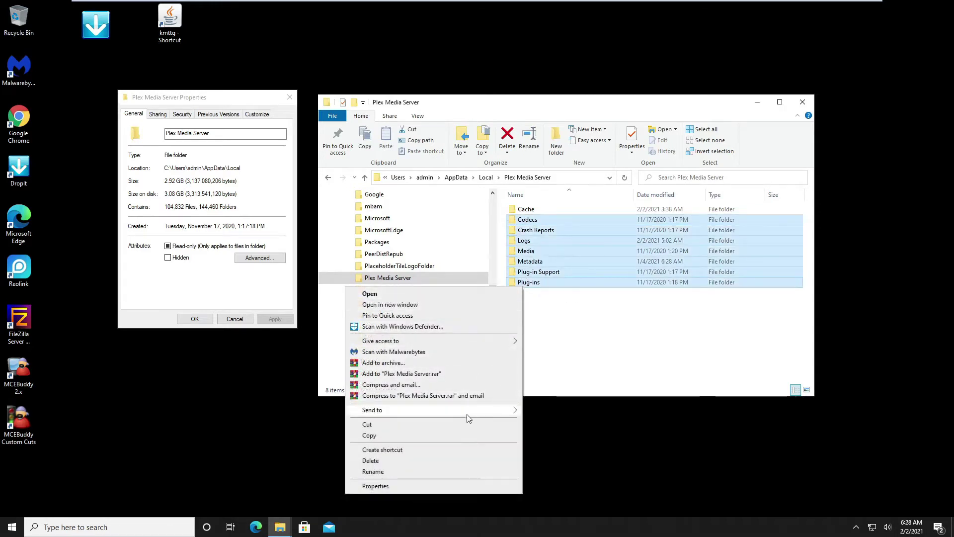
pyautogui.moveTo(467, 414)
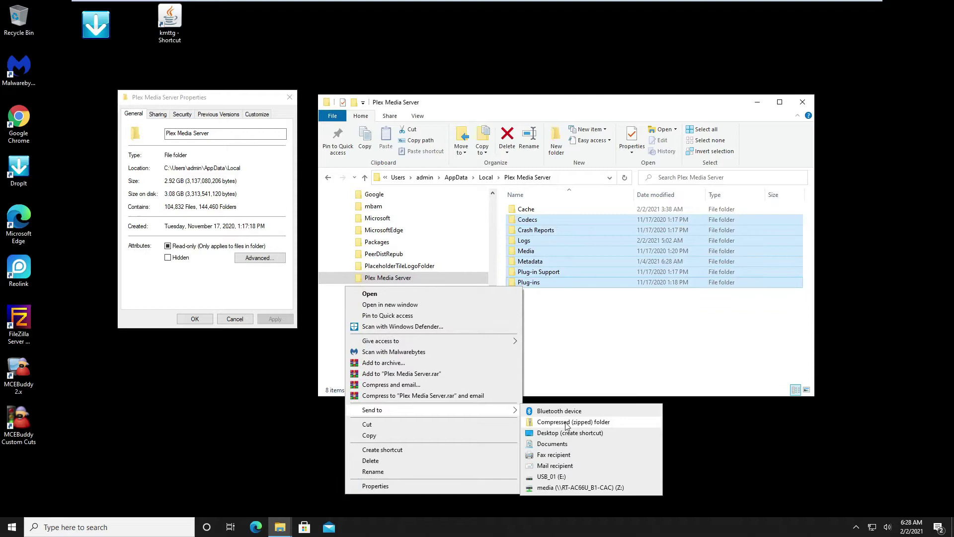
pyautogui.click(695, 431)
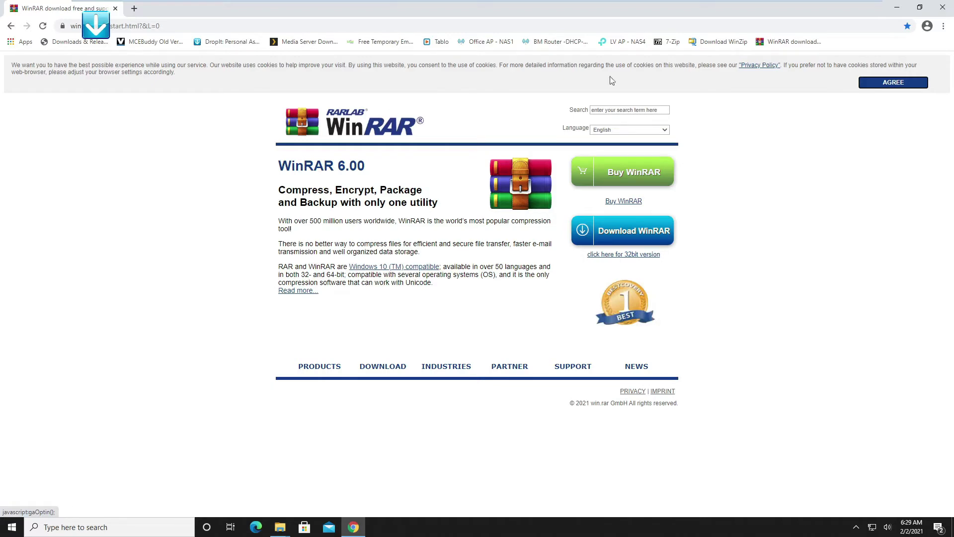
# Look at the WinZip download page, then switch to the 7-Zip website via its bookmark.
pyautogui.click(722, 42)
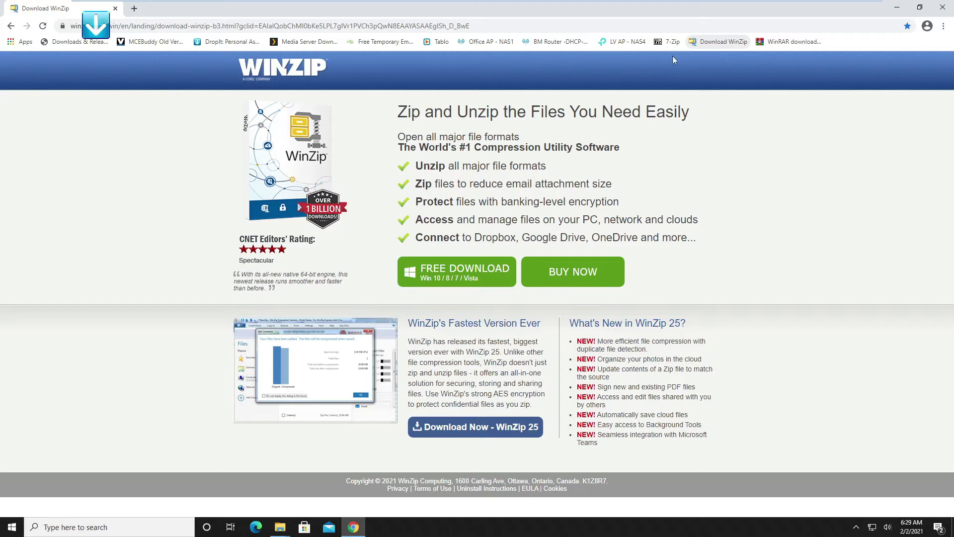
pyautogui.click(666, 43)
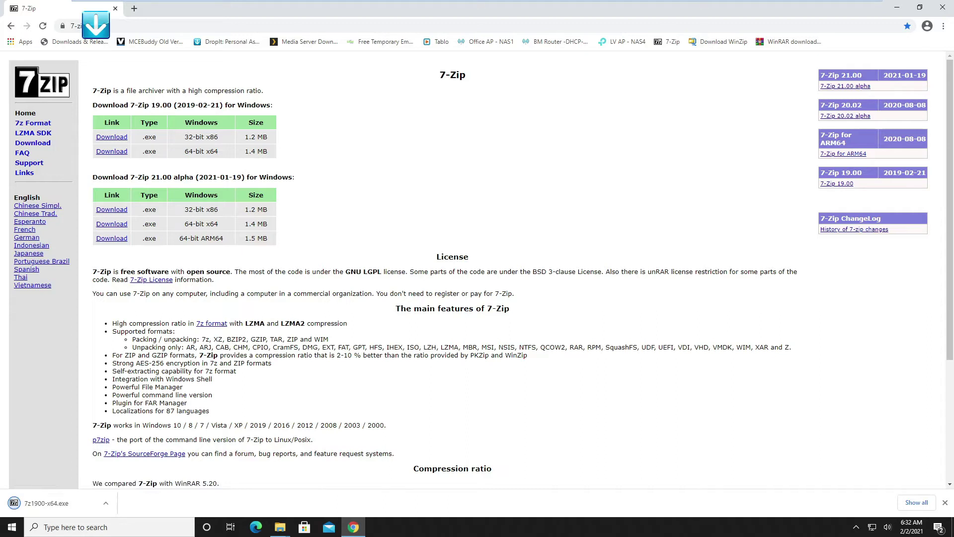
# Show the downloaded 7z1900-x64.exe in its Downloads folder and select it.
pyautogui.click(105, 503)
pyautogui.click(131, 470)
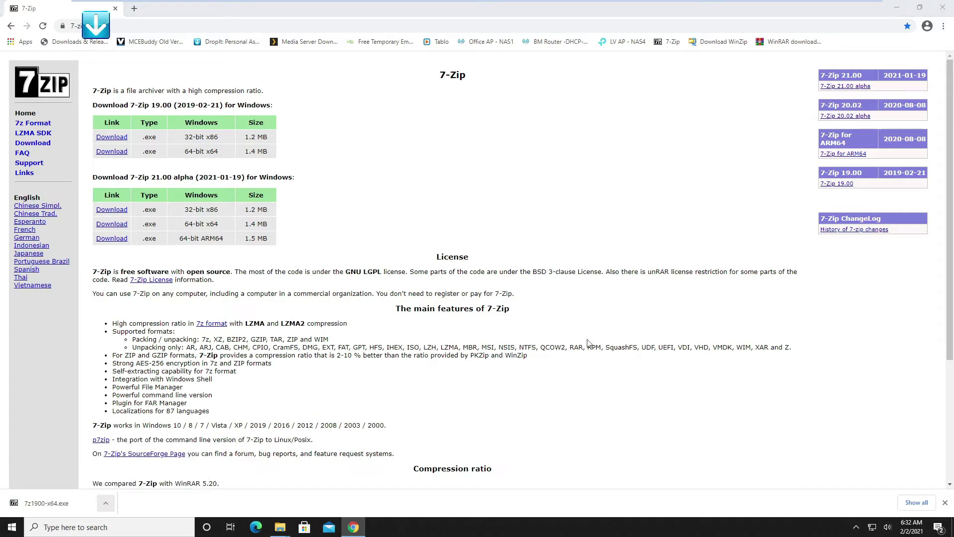
pyautogui.click(943, 10)
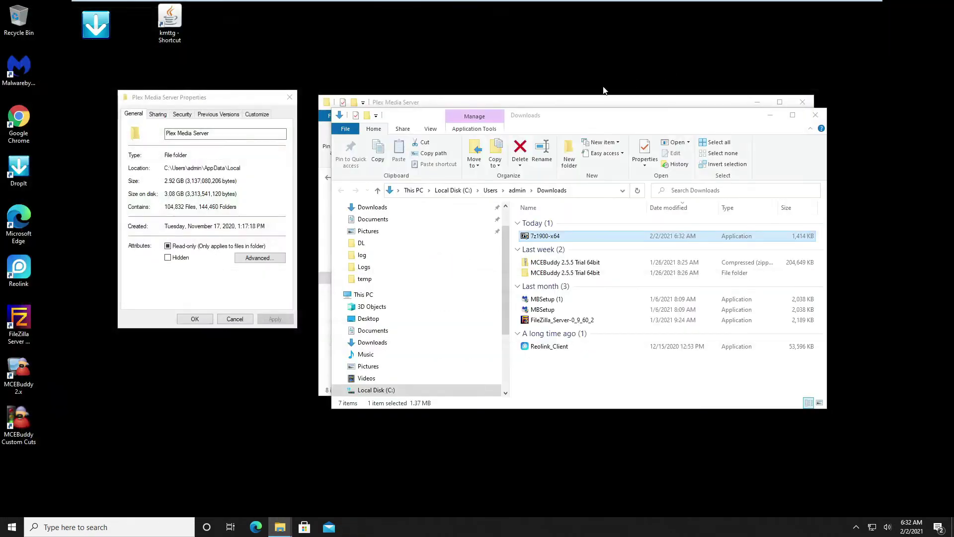
pyautogui.click(597, 288)
# Install 7-Zip 19.00 (x64) as administrator to C:\Program Files\7-Zip\, then minimize Downloads.
pyautogui.rightClick(598, 292)
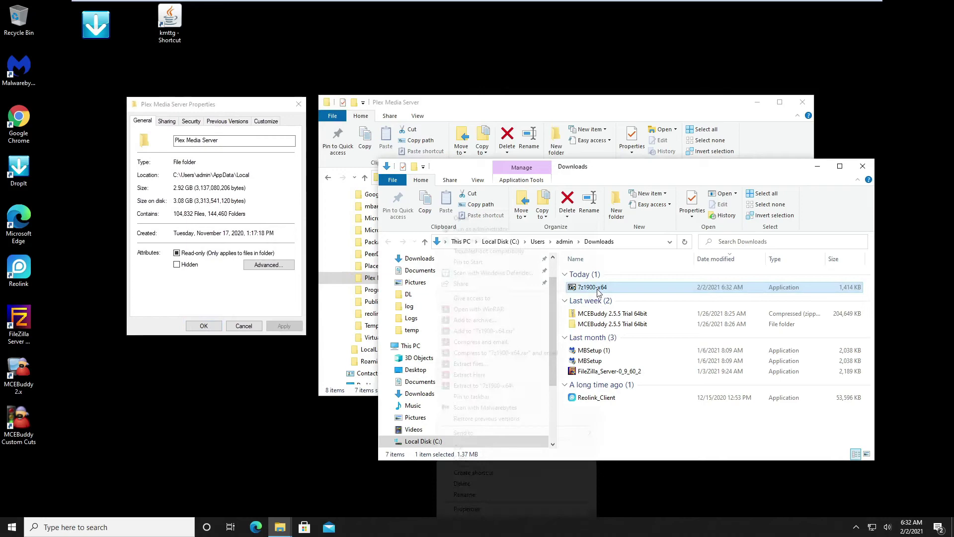
pyautogui.click(532, 229)
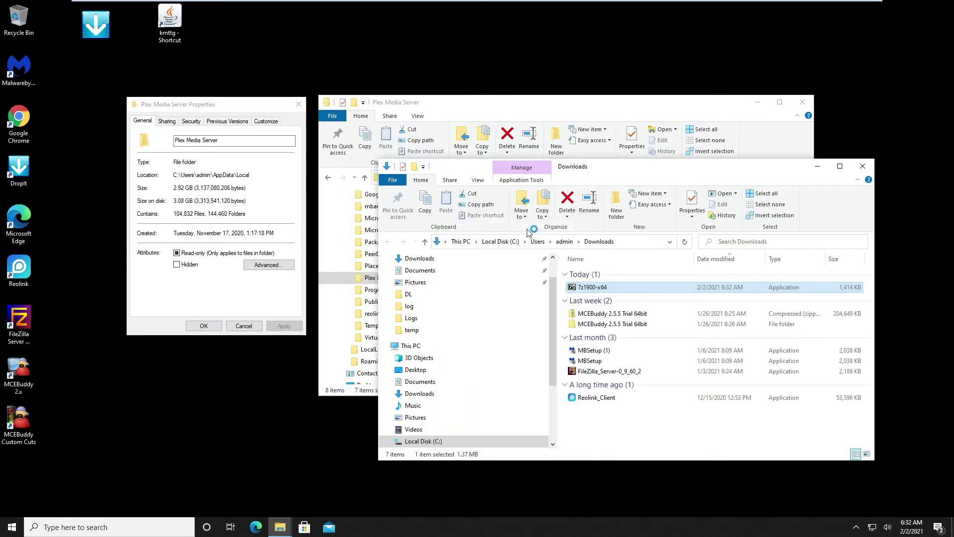
pyautogui.click(413, 334)
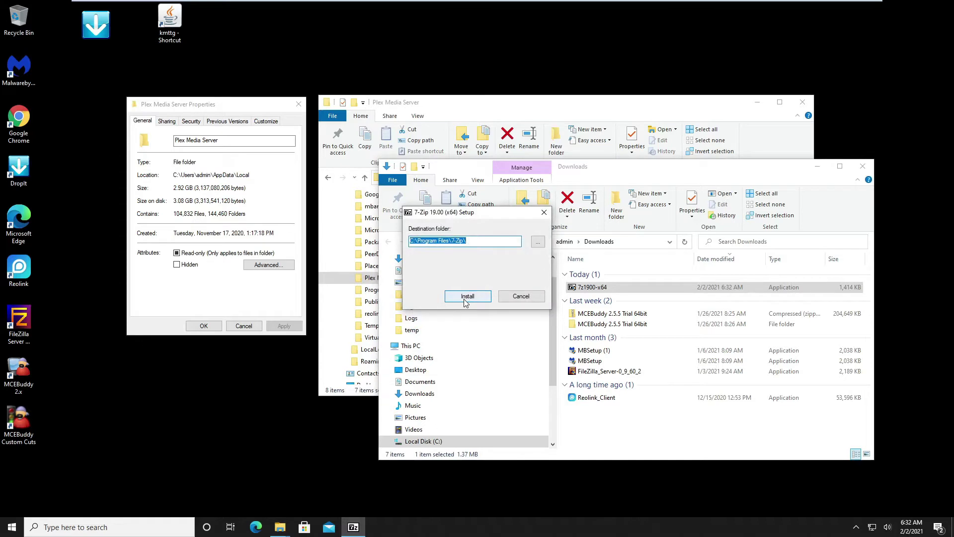
pyautogui.click(467, 296)
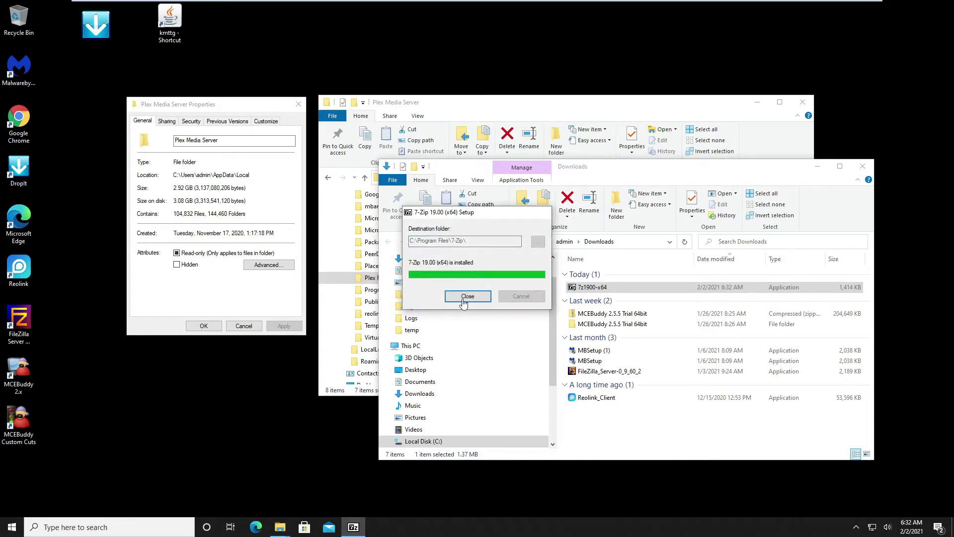
pyautogui.click(466, 298)
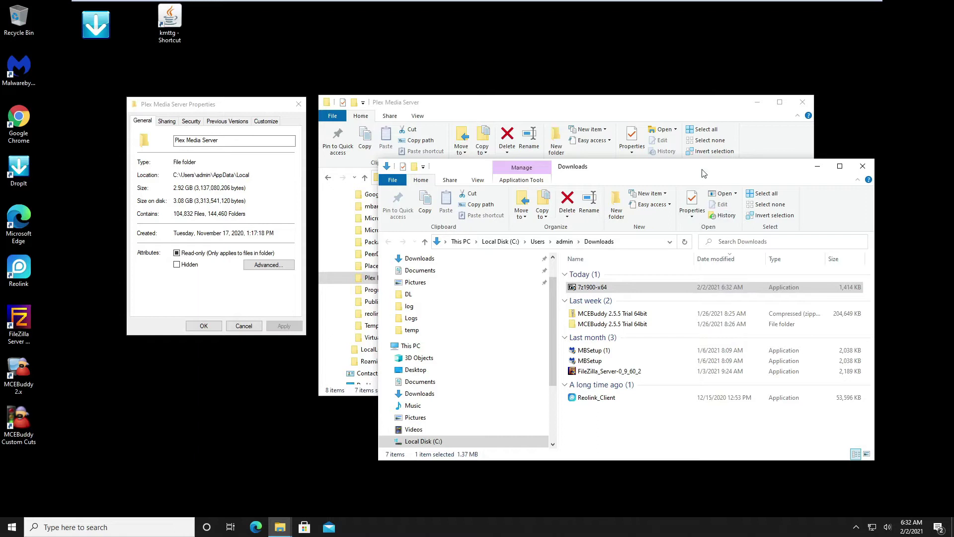
pyautogui.moveTo(706, 177); pyautogui.dragTo(696, 212)
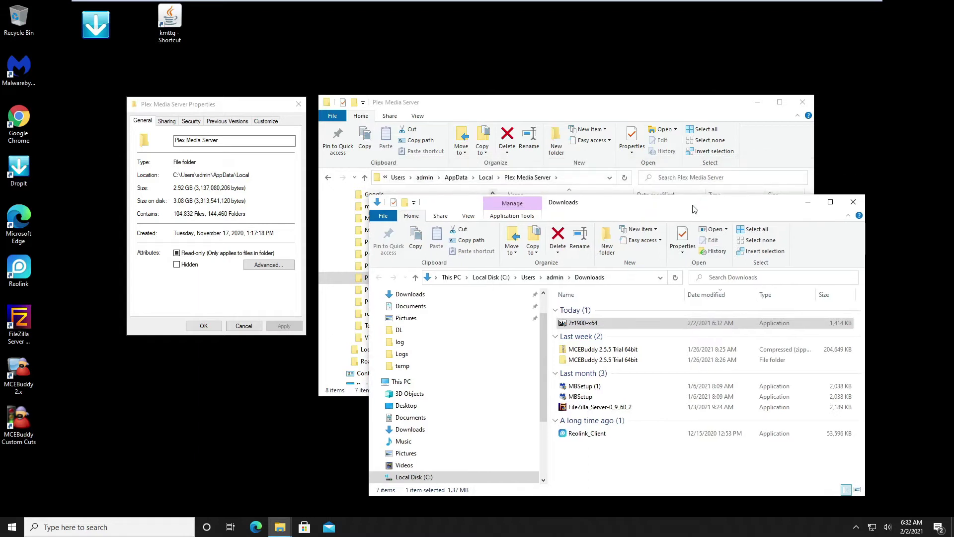
pyautogui.click(806, 203)
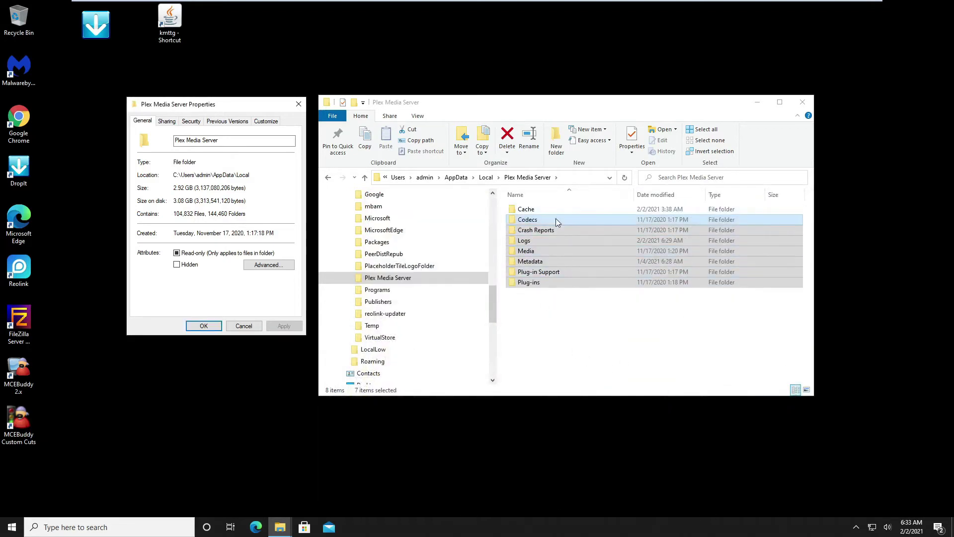
# Use the 7-Zip > Add to archive... context menu on the seven selected Plex folders.
pyautogui.rightClick(540, 286)
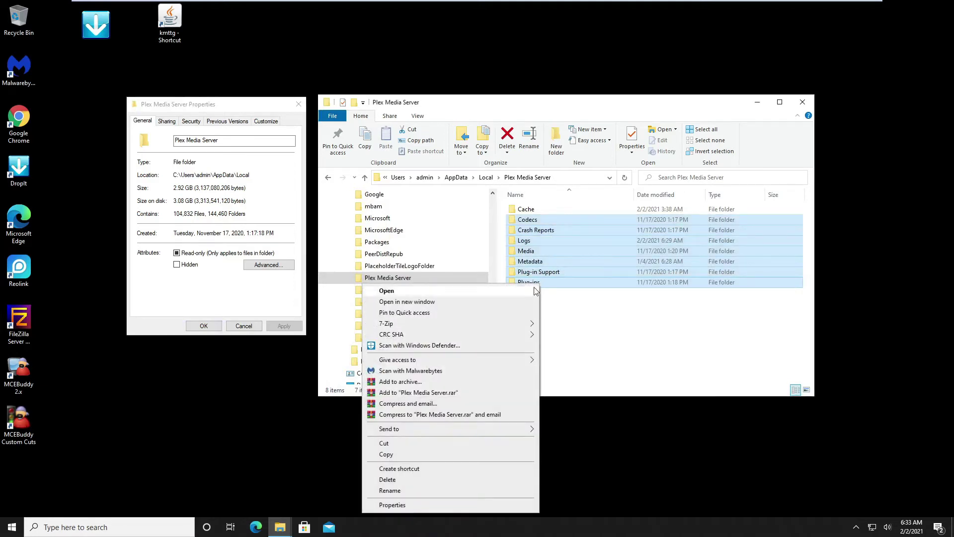
pyautogui.moveTo(506, 325)
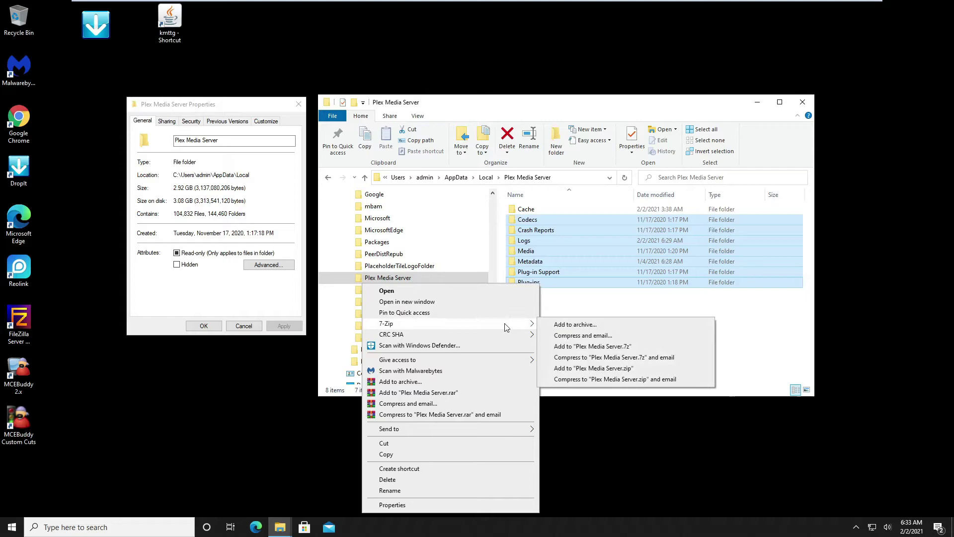
pyautogui.click(576, 327)
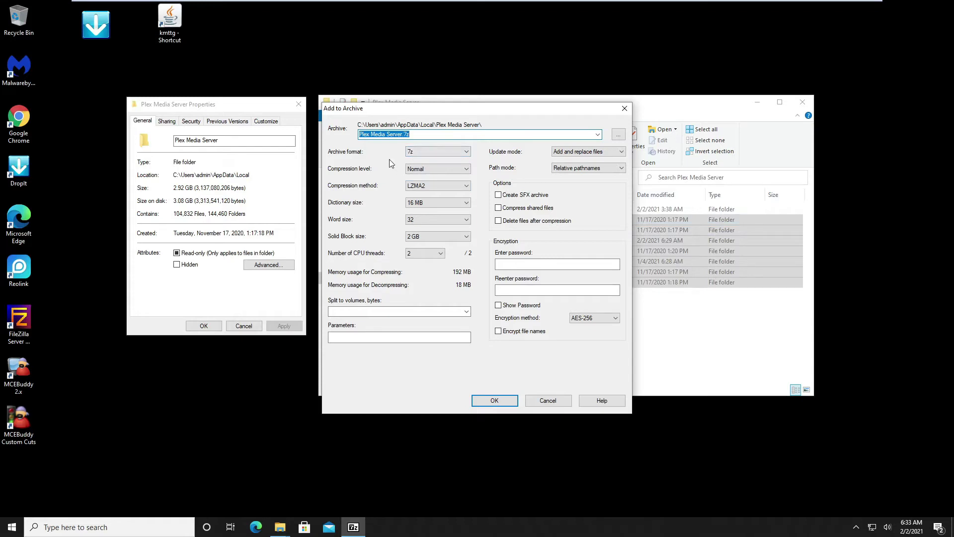
# Set compression level to Fastest (64 KB dictionary, 16 MB solid blocks) and check the Split to volumes box.
pyautogui.click(442, 170)
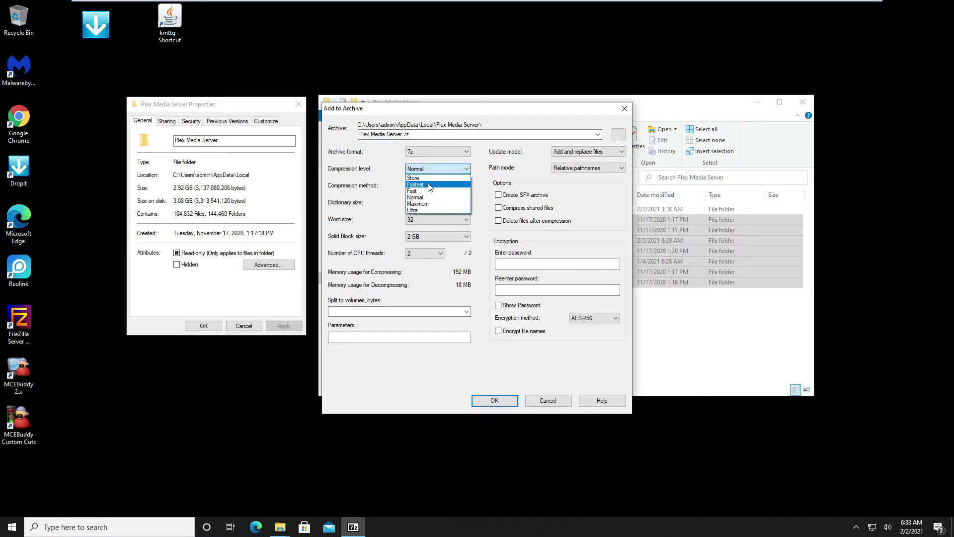
pyautogui.click(430, 185)
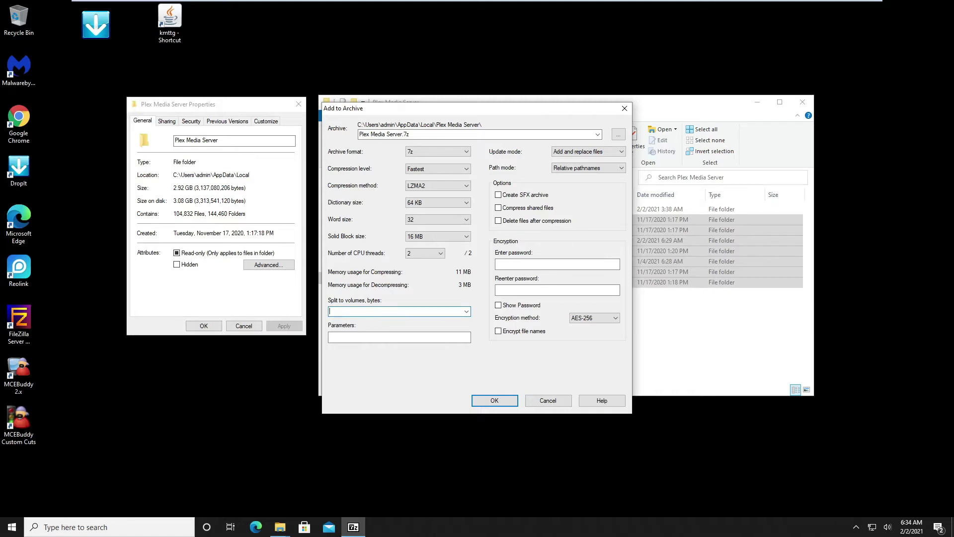
pyautogui.click(384, 309)
# Start compressing Plex Media Server.7z and move the progress window aside until it finishes.
pyautogui.click(494, 400)
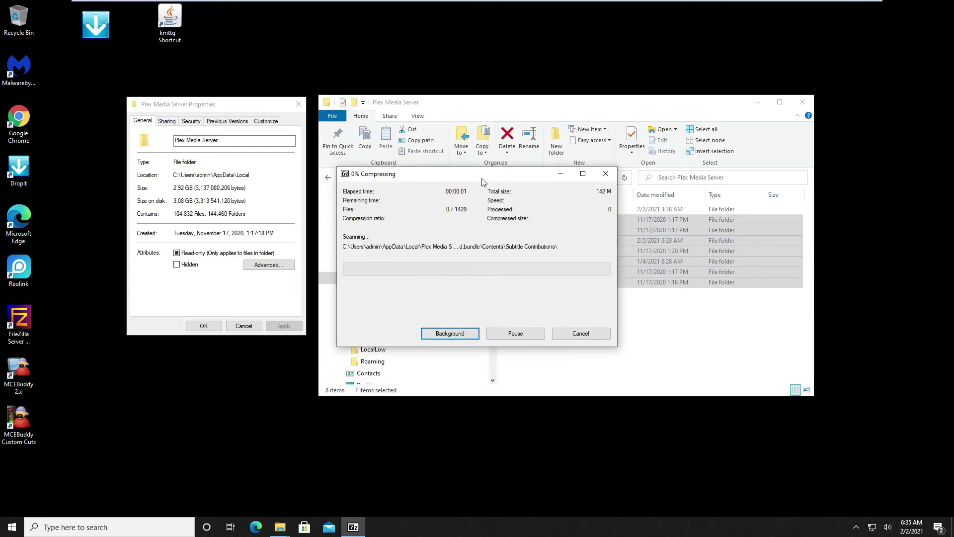
pyautogui.moveTo(482, 182); pyautogui.dragTo(787, 284)
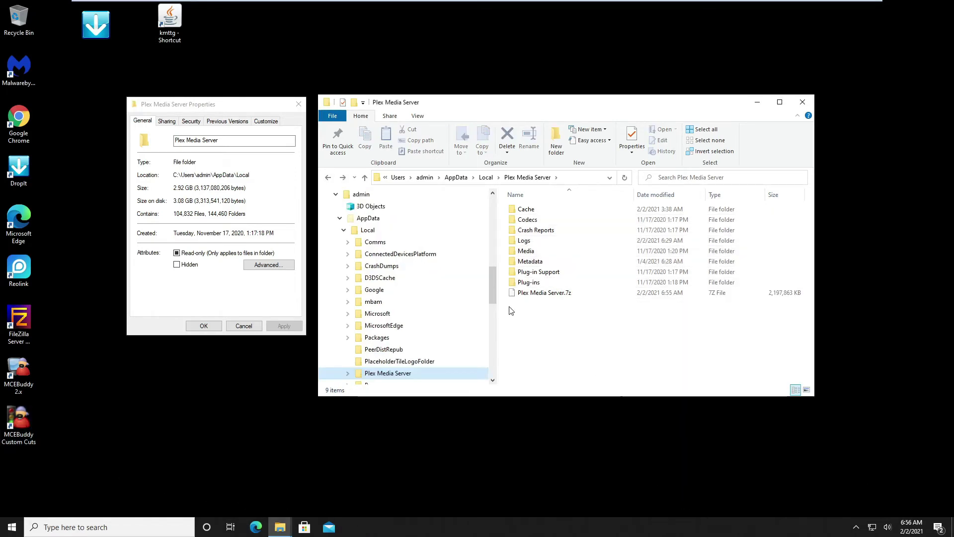
# Select Plex Media Server.7z to read its 2.09 GB size.
pyautogui.click(538, 295)
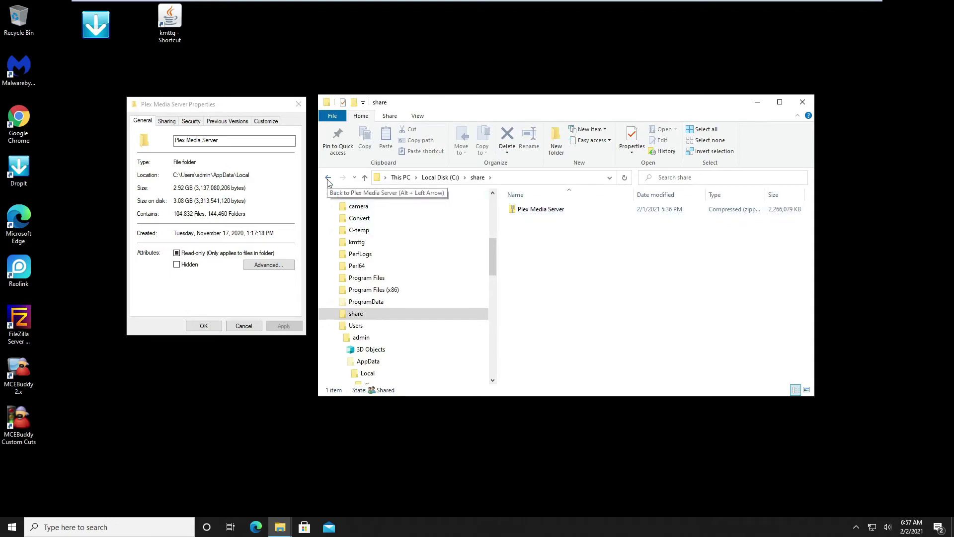
# Go back to the Plex Media Server folder and open the Metadata folder's context menu.
pyautogui.click(328, 179)
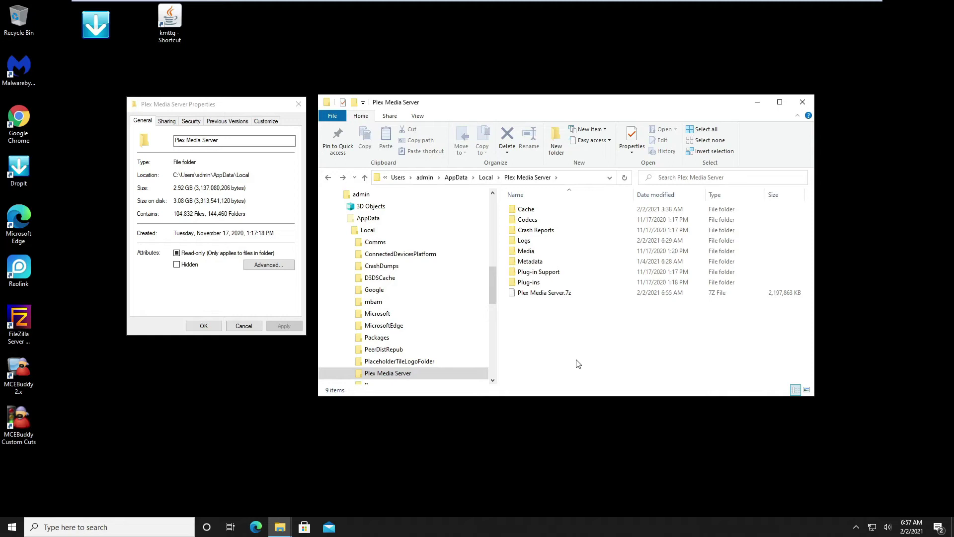
pyautogui.rightClick(559, 261)
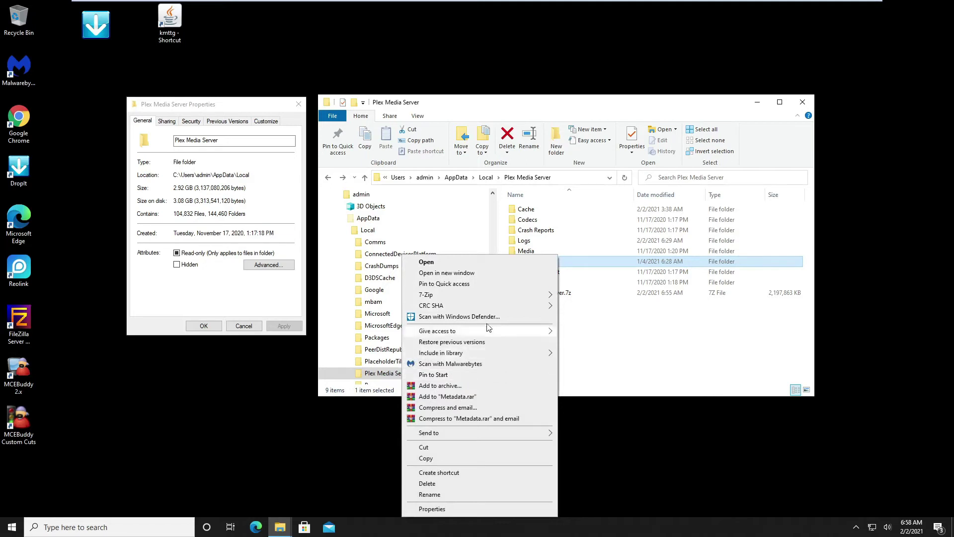
# Archive Metadata as a self-extracting SFX with a confirmed password and encrypted file names.
pyautogui.moveTo(494, 295)
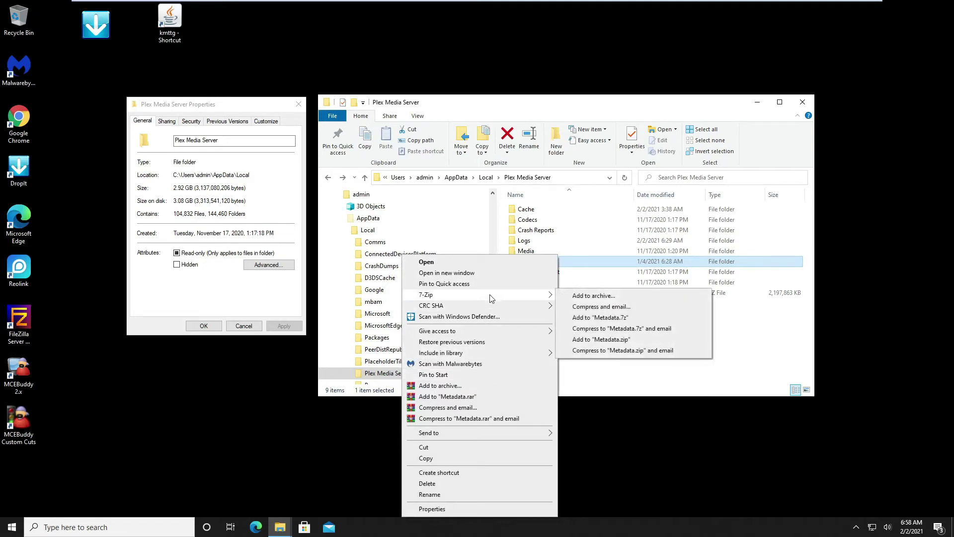
pyautogui.click(618, 297)
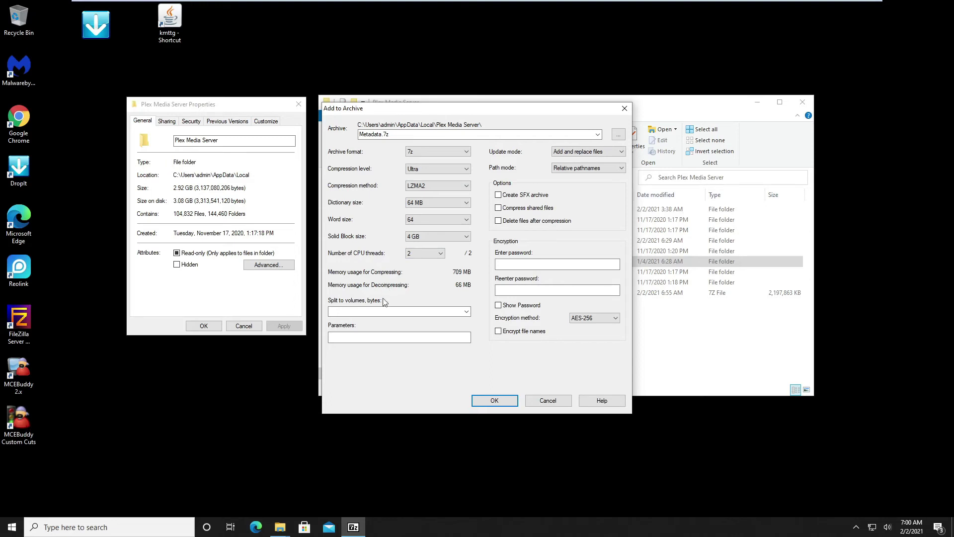
pyautogui.click(499, 194)
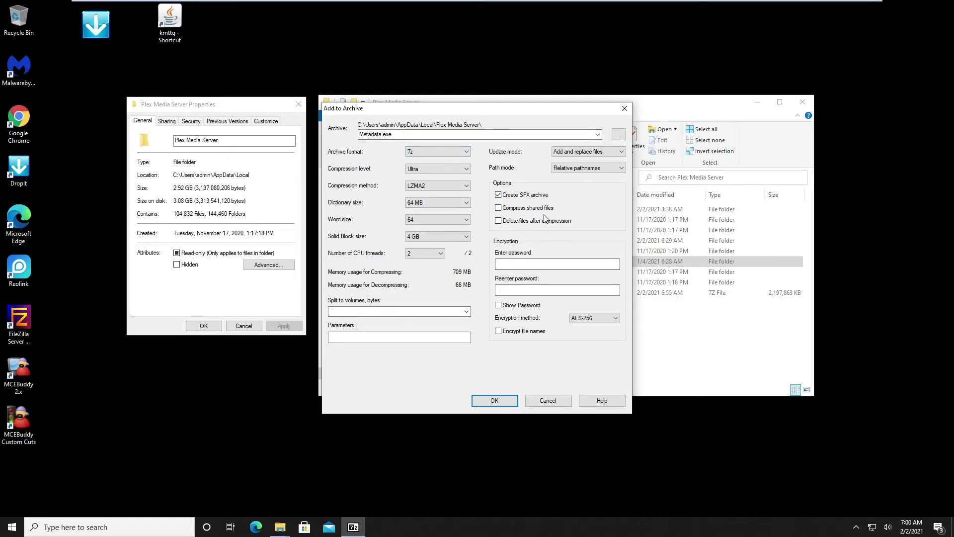
pyautogui.click(501, 263)
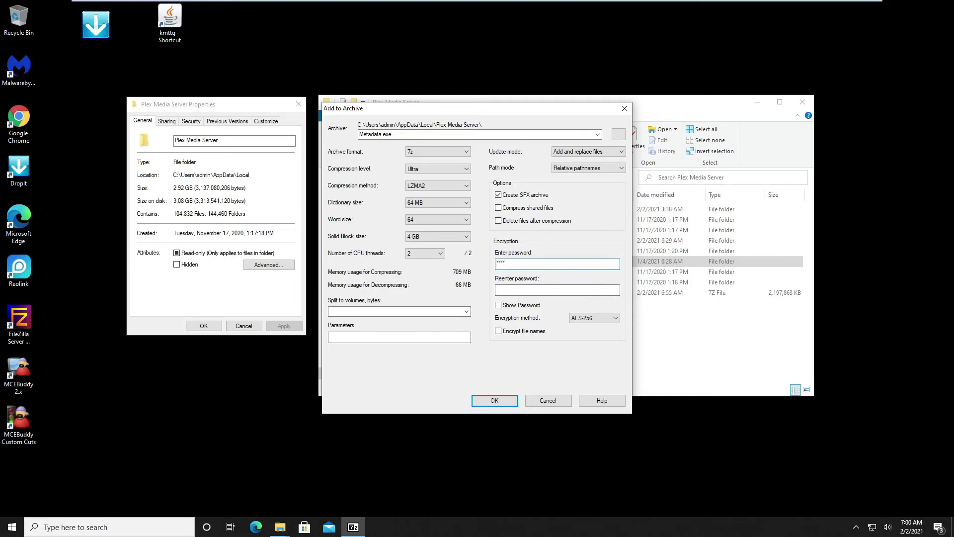
pyautogui.click(502, 290)
pyautogui.click(498, 332)
pyautogui.click(495, 401)
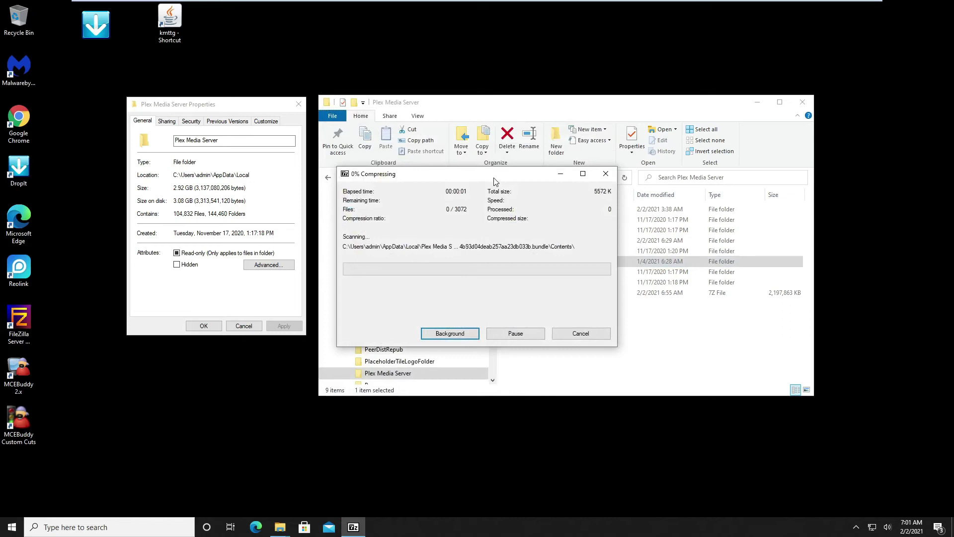
# Move the progress window aside while the 709,101 KB Metadata.exe finishes building.
pyautogui.moveTo(495, 181); pyautogui.dragTo(732, 333)
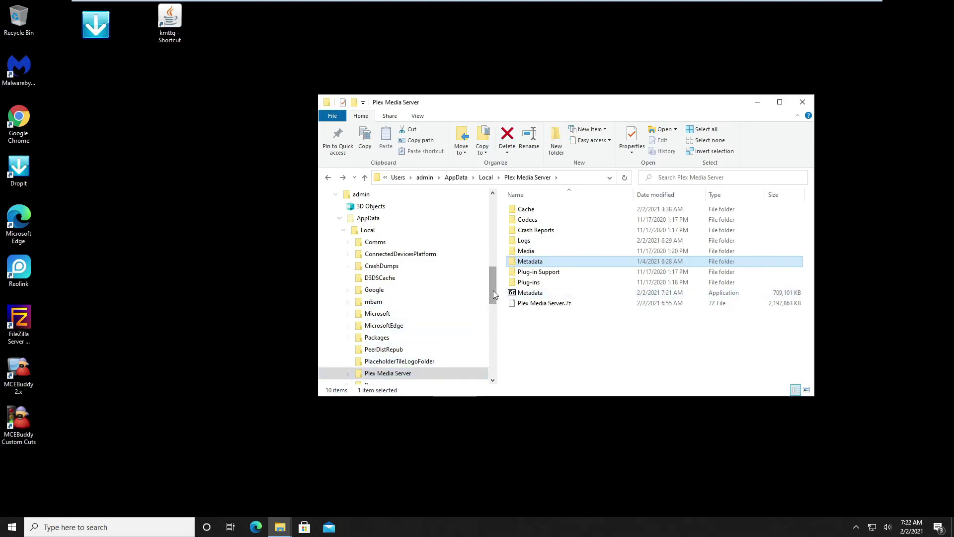
# Move the Metadata.exe self-extractor (709,101 KB) from Plex Media Server into Z:\temp.
pyautogui.moveTo(493, 293); pyautogui.dragTo(491, 356)
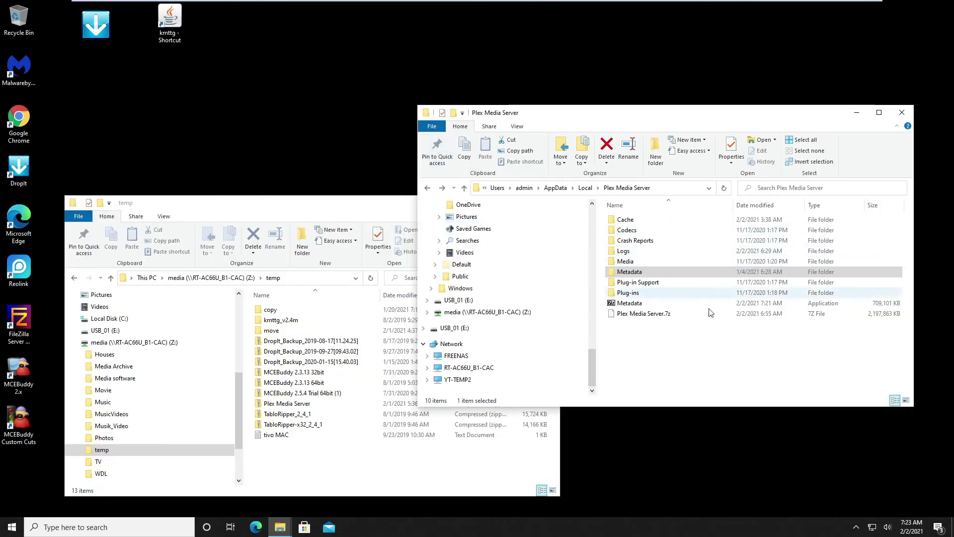
pyautogui.click(662, 370)
pyautogui.click(614, 304)
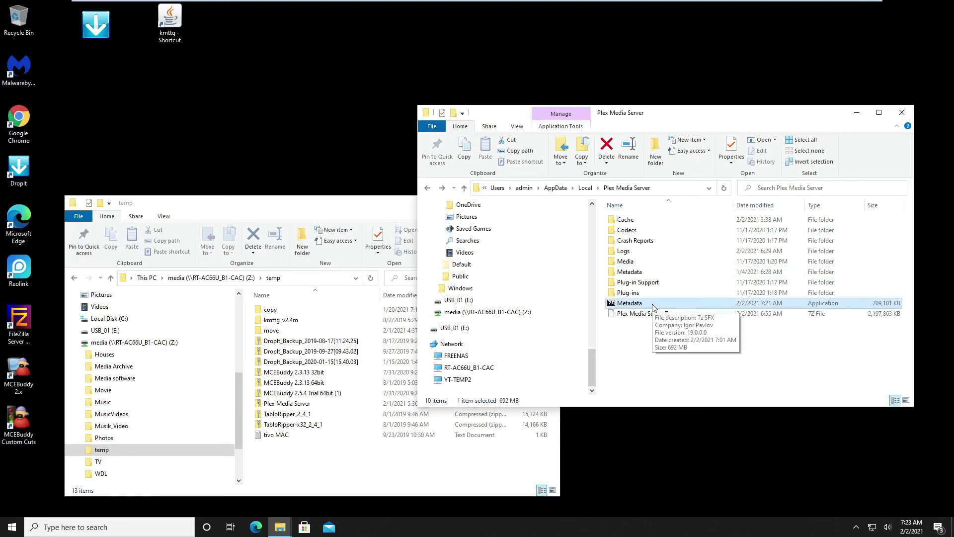
pyautogui.moveTo(653, 307); pyautogui.dragTo(364, 468)
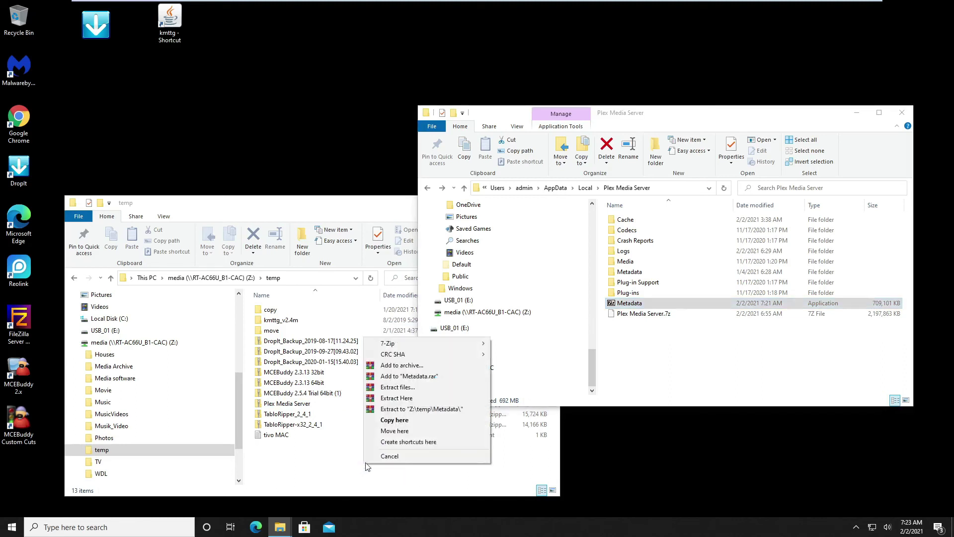
pyautogui.click(419, 431)
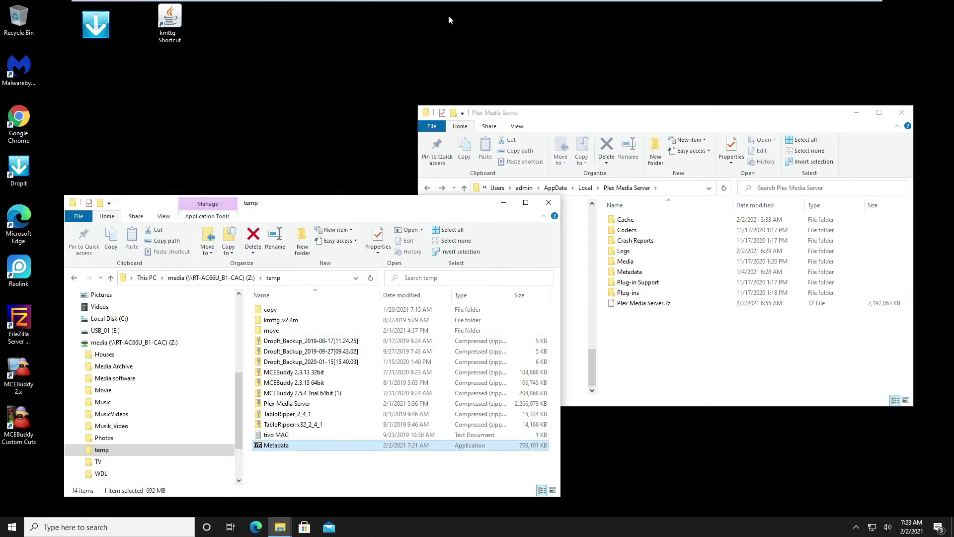
pyautogui.moveTo(565, 3)
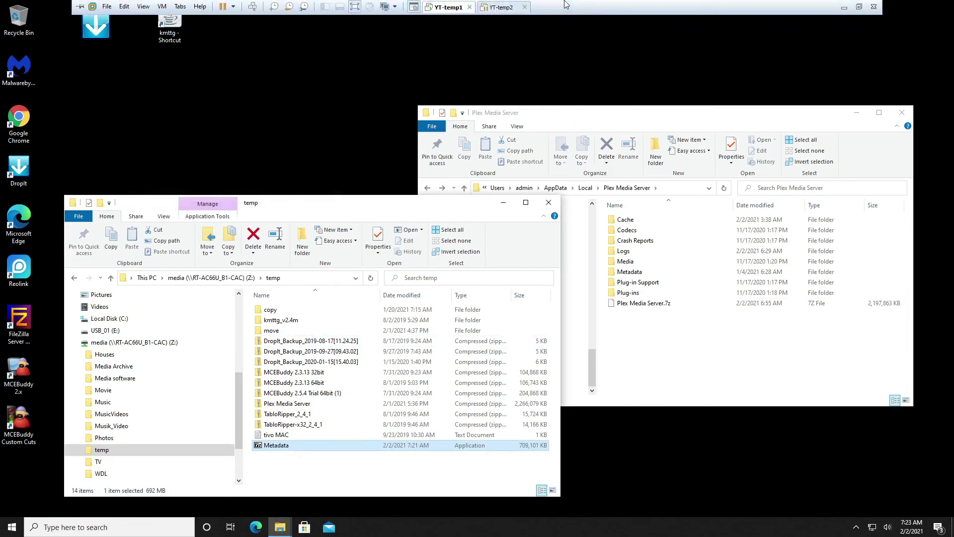
# On the second VM, move Metadata.exe from Z:\temp into C:\temp and select it there.
pyautogui.click(501, 9)
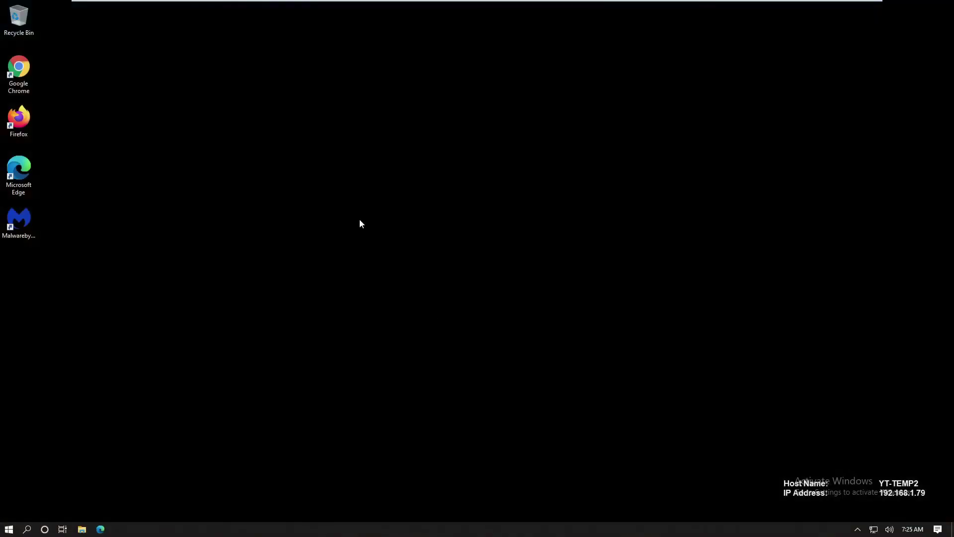
pyautogui.click(82, 530)
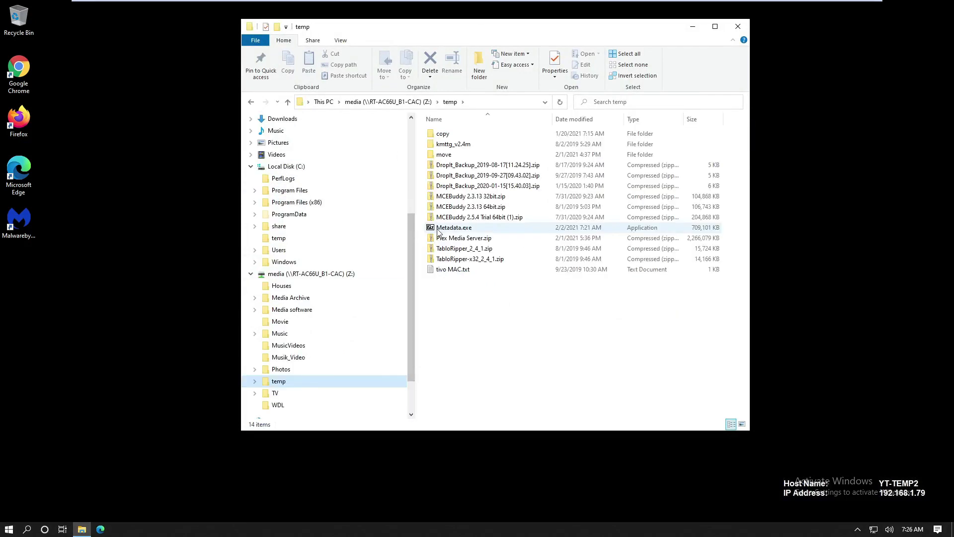
pyautogui.moveTo(453, 227); pyautogui.dragTo(353, 236)
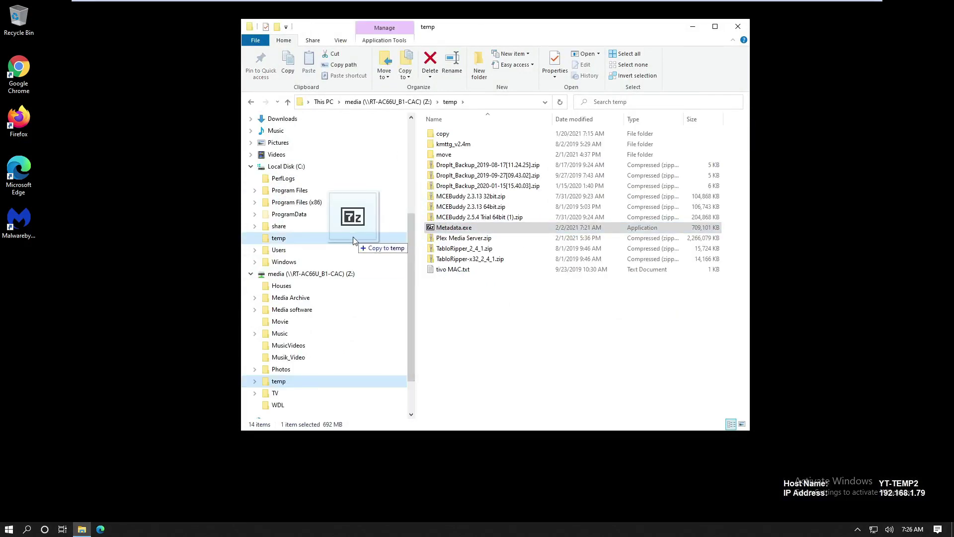
pyautogui.moveTo(353, 236); pyautogui.dragTo(353, 236)
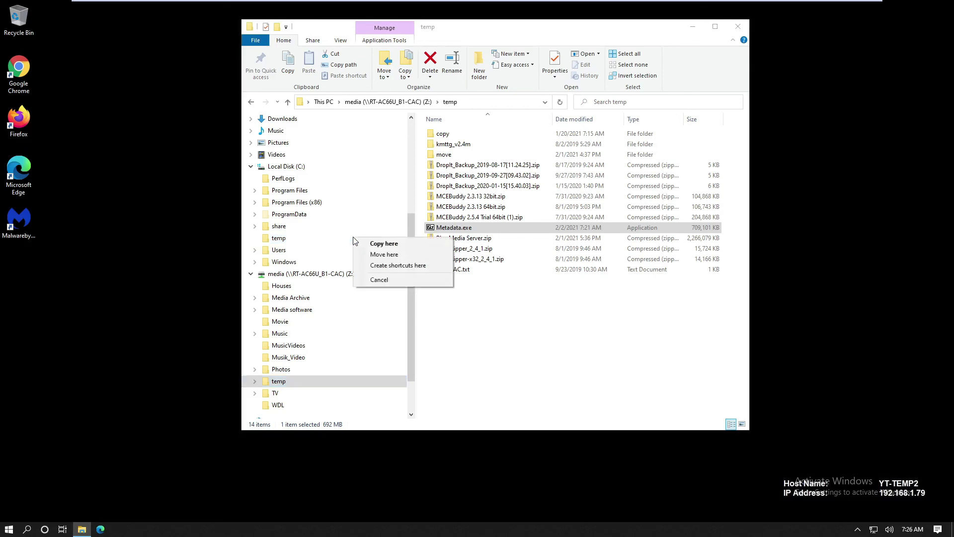
pyautogui.click(402, 258)
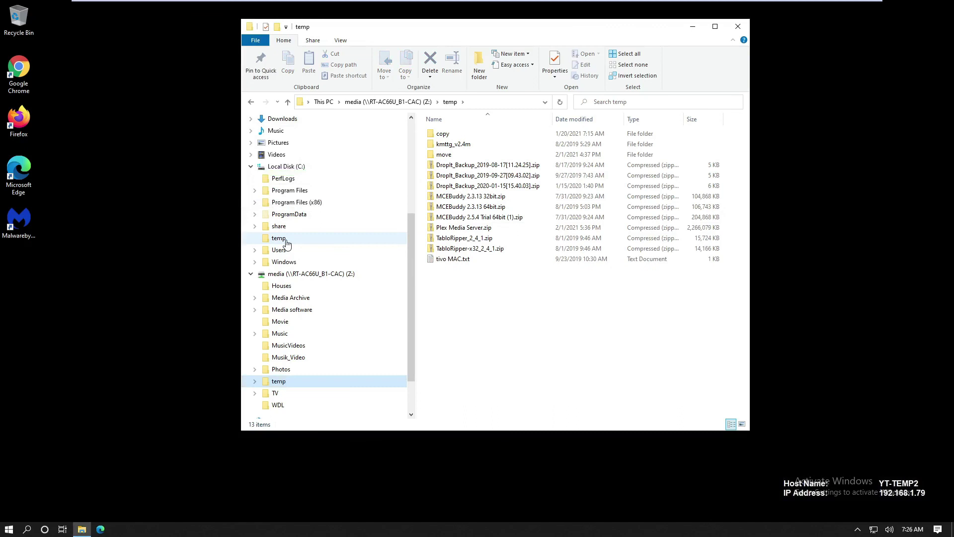
pyautogui.click(287, 243)
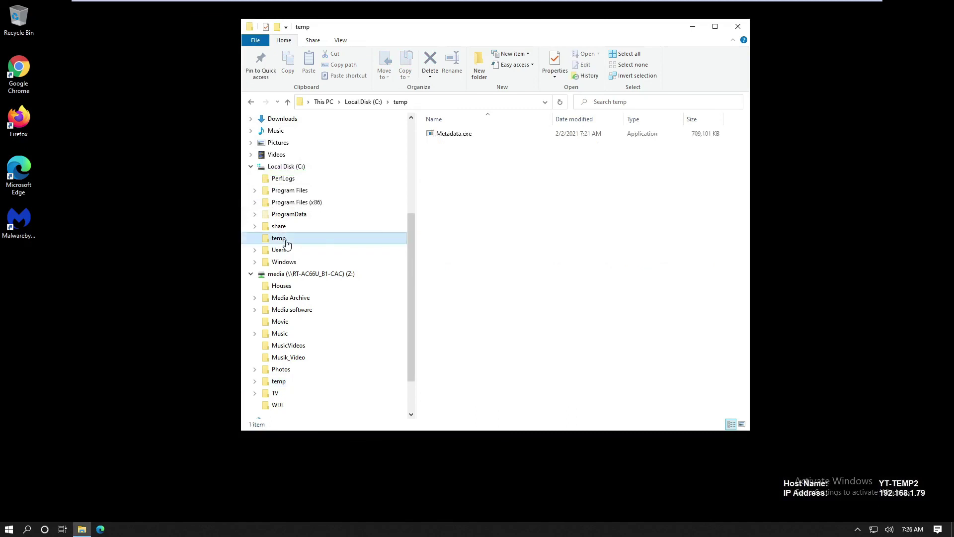
pyautogui.click(452, 135)
# Run Metadata.exe, extract it to C:\temp and confirm the archive password.
pyautogui.doubleClick(446, 138)
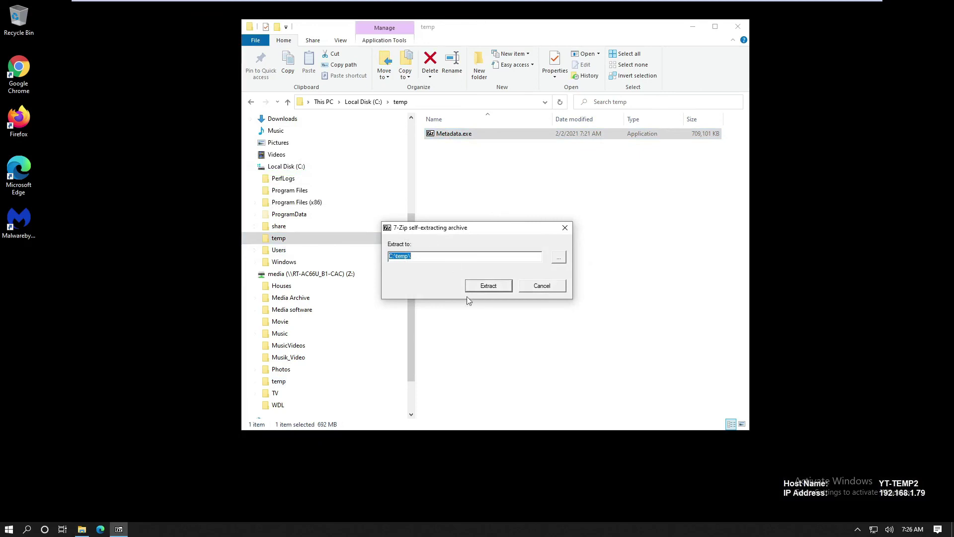
pyautogui.click(488, 287)
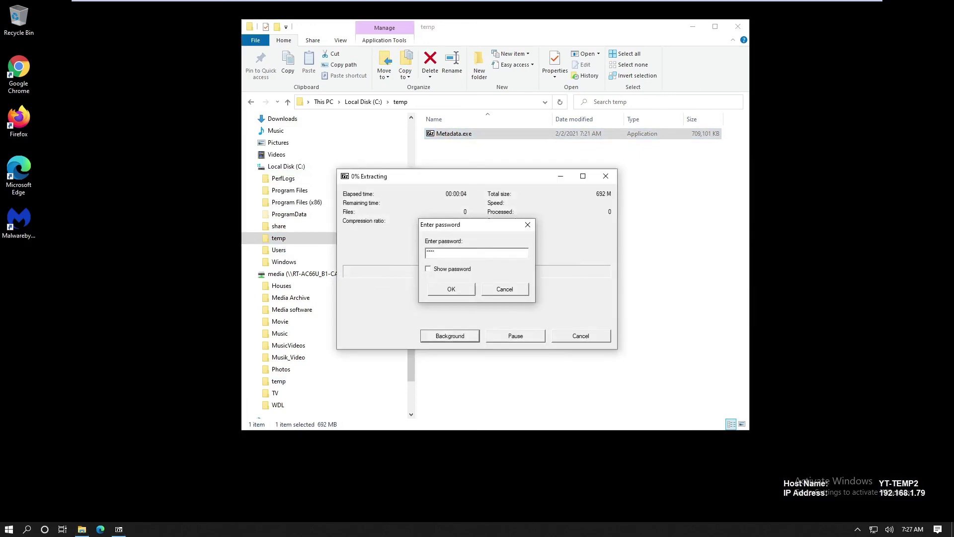
pyautogui.press('Return')
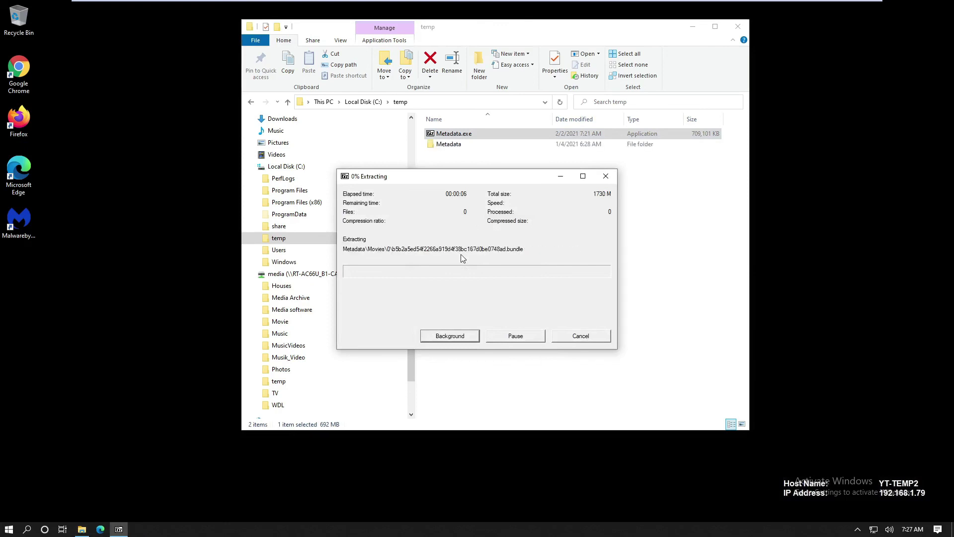